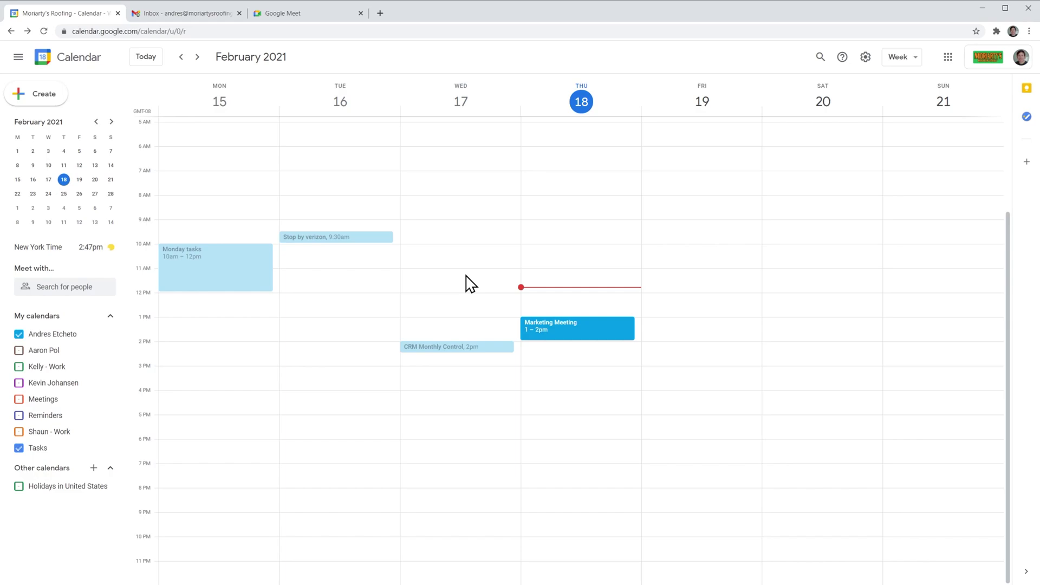
pyautogui.click(587, 328)
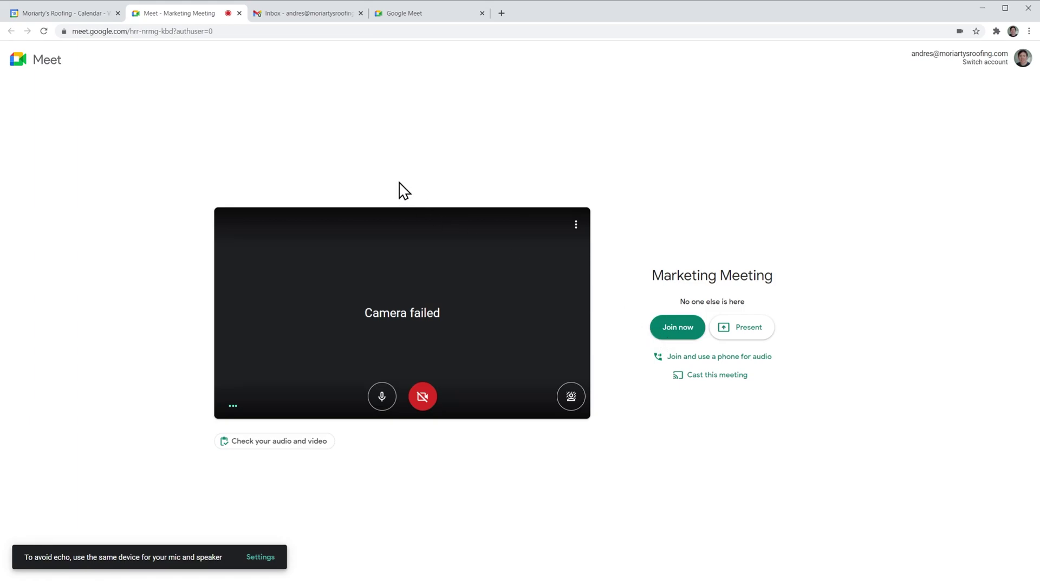
# Close the current join screen and launch the Meet link from the Marketing Meeting invitation email
pyautogui.click(239, 13)
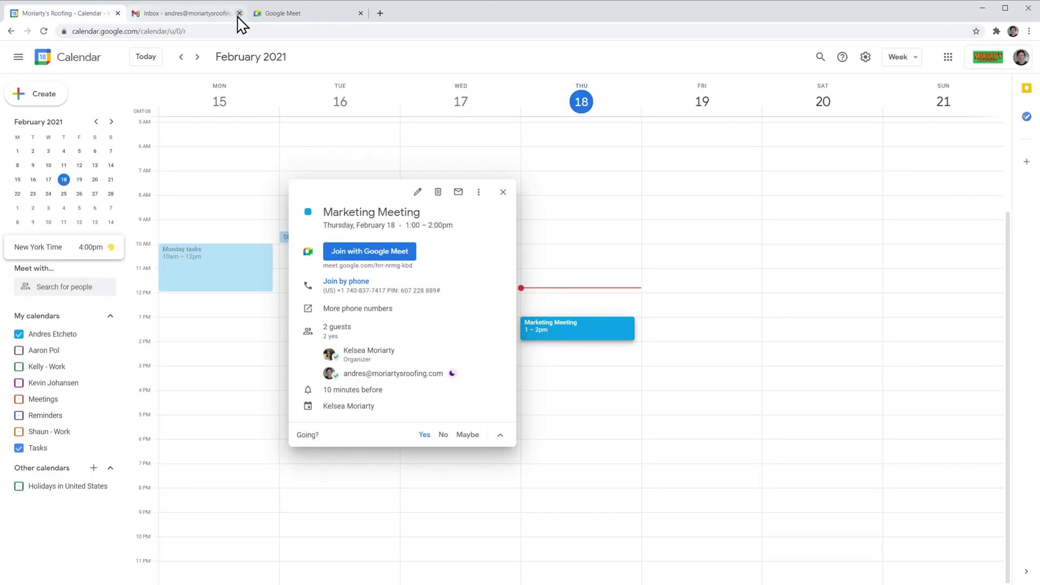
pyautogui.click(212, 13)
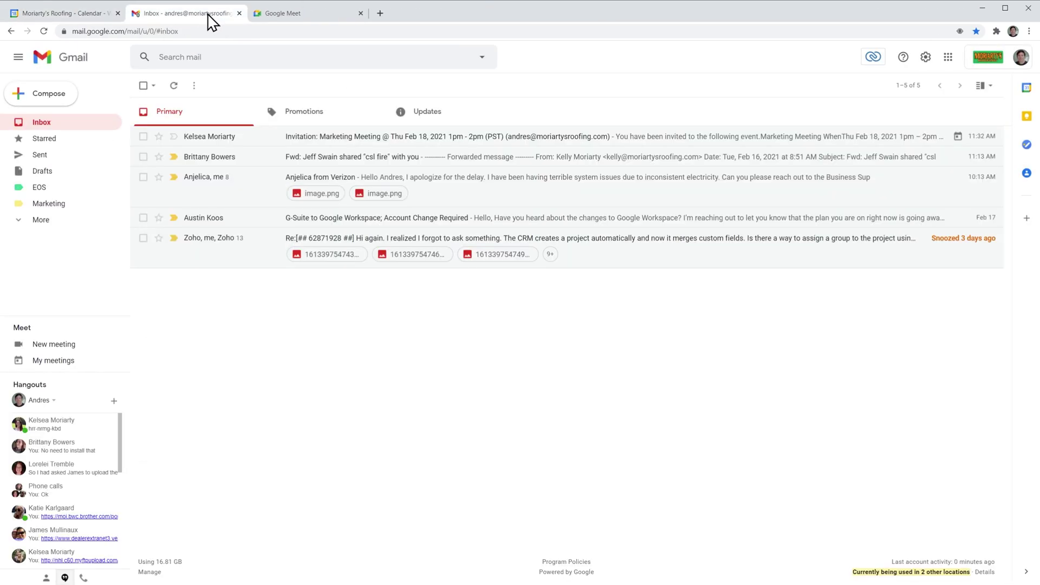
pyautogui.click(256, 136)
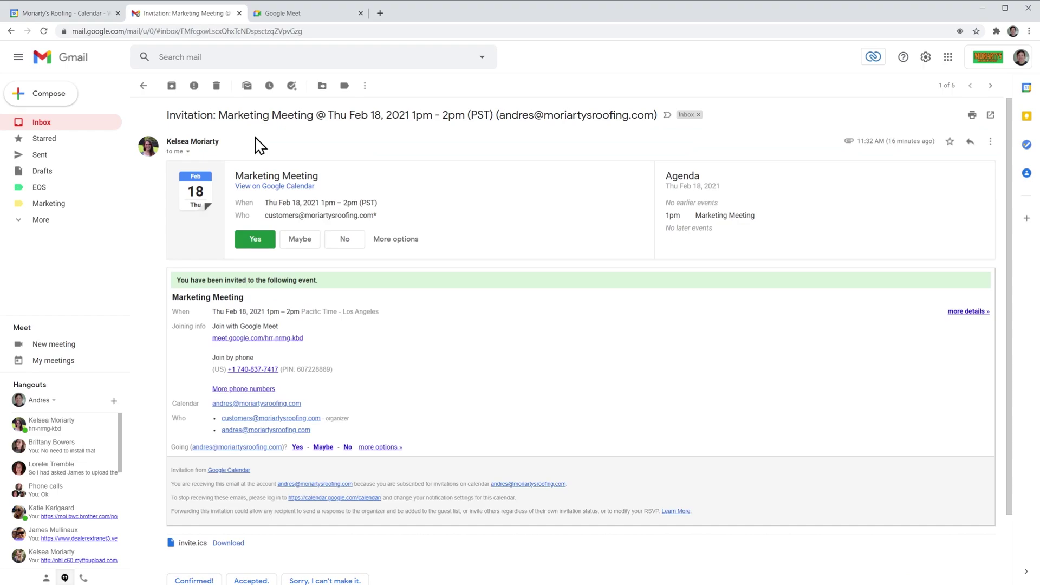
pyautogui.click(275, 339)
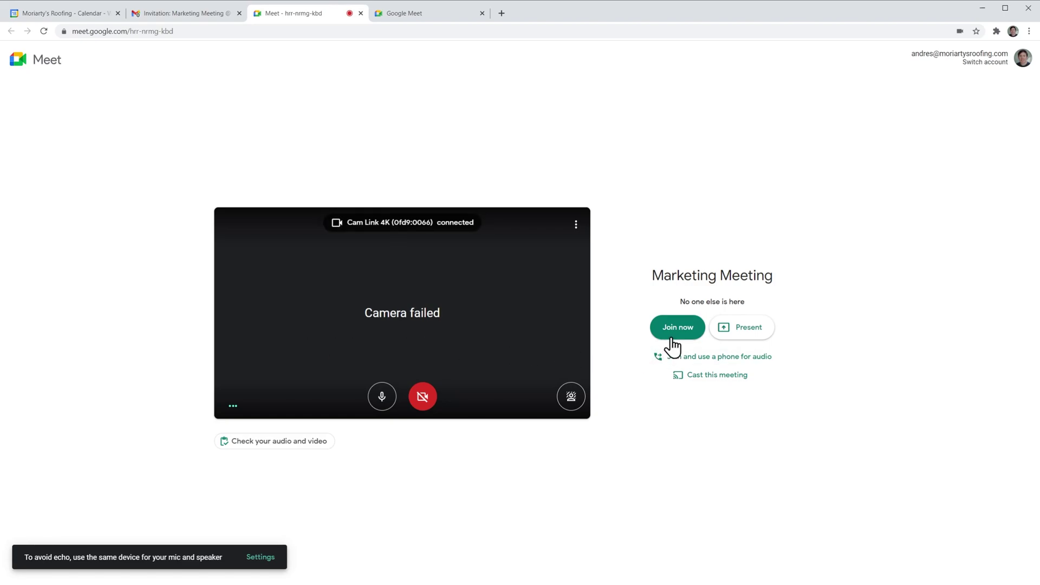
# Close the Meet tab, then launch and close the join screen from Gmail's My meetings list
pyautogui.click(361, 13)
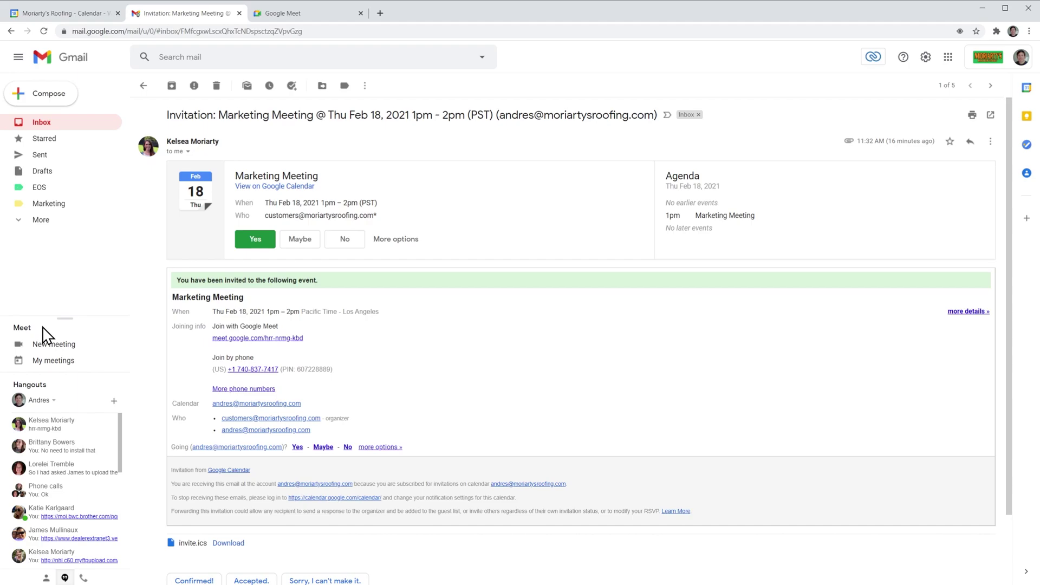
pyautogui.click(48, 361)
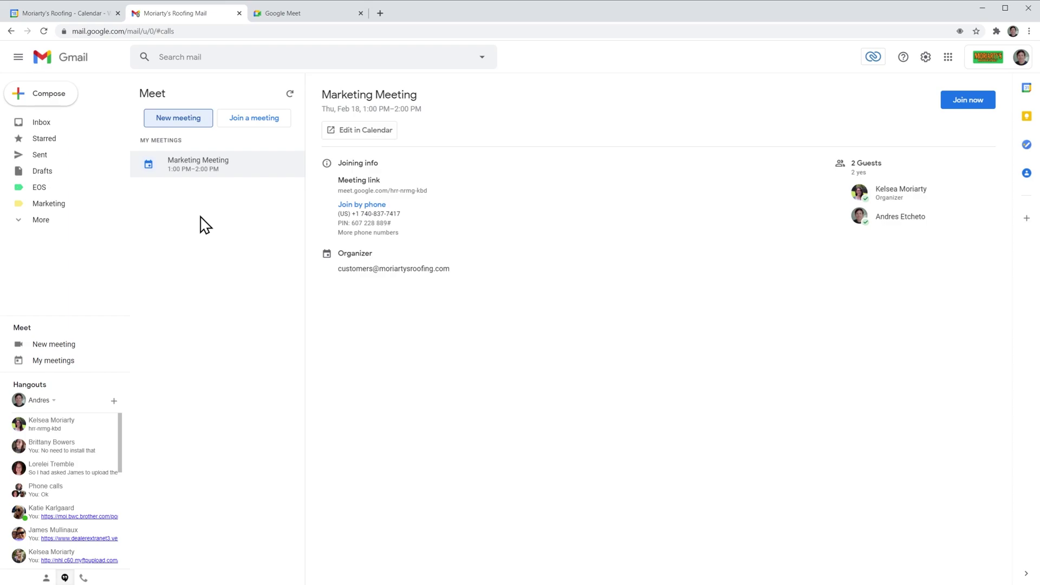
pyautogui.moveTo(217, 164)
pyautogui.click(964, 103)
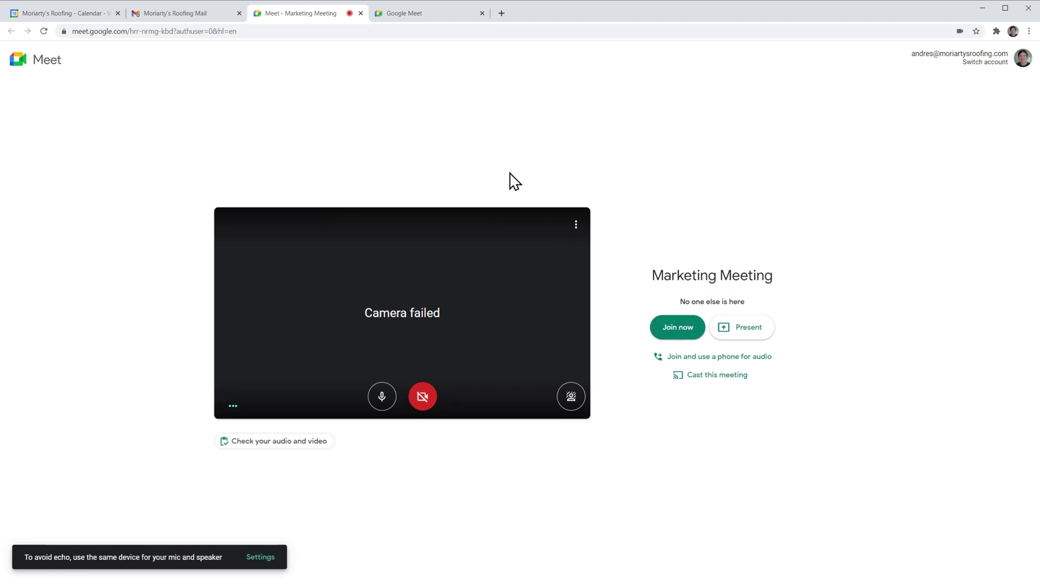
pyautogui.click(362, 13)
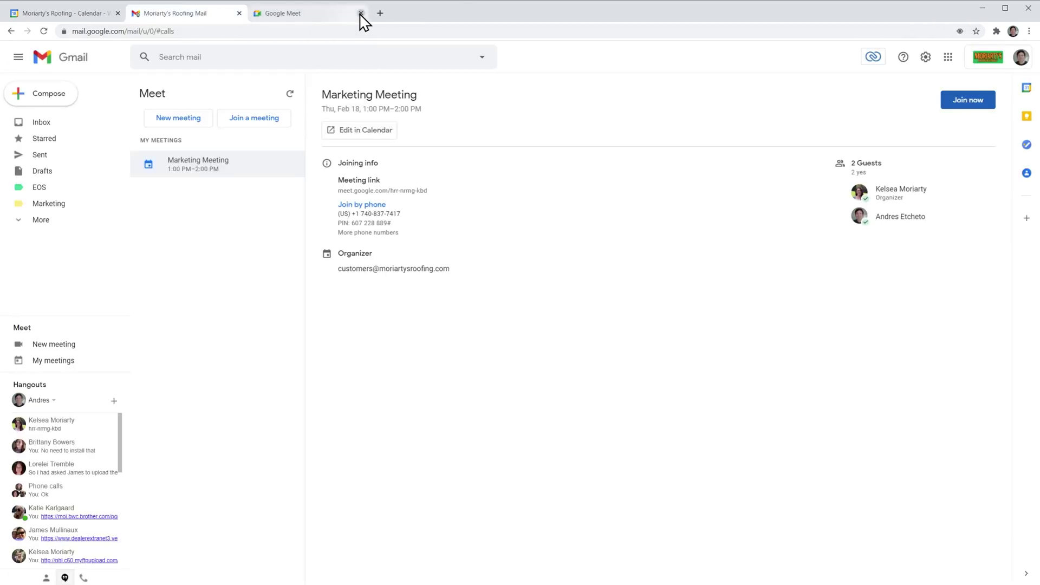
pyautogui.click(322, 13)
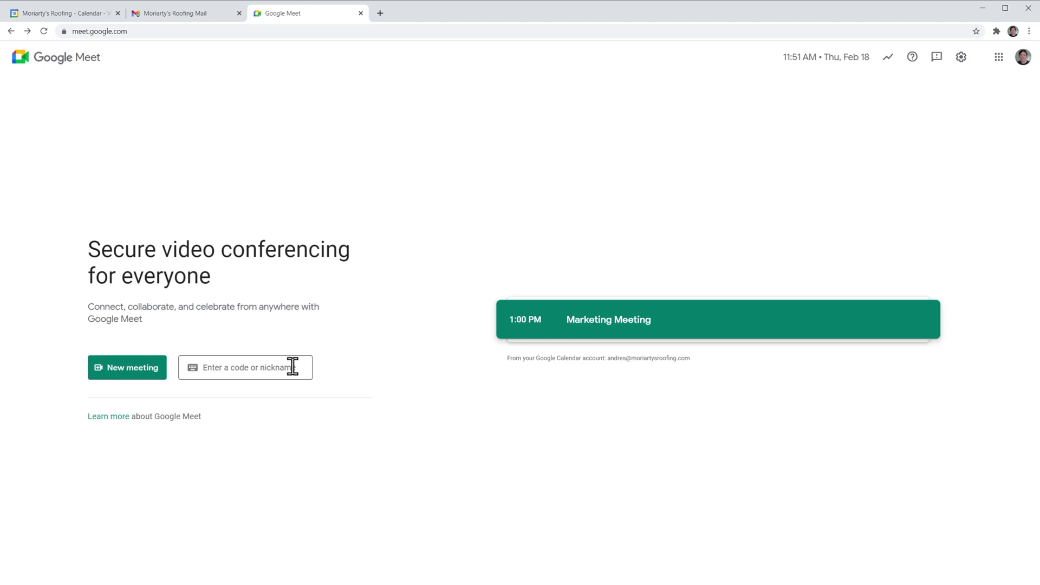
pyautogui.click(196, 13)
pyautogui.click(57, 425)
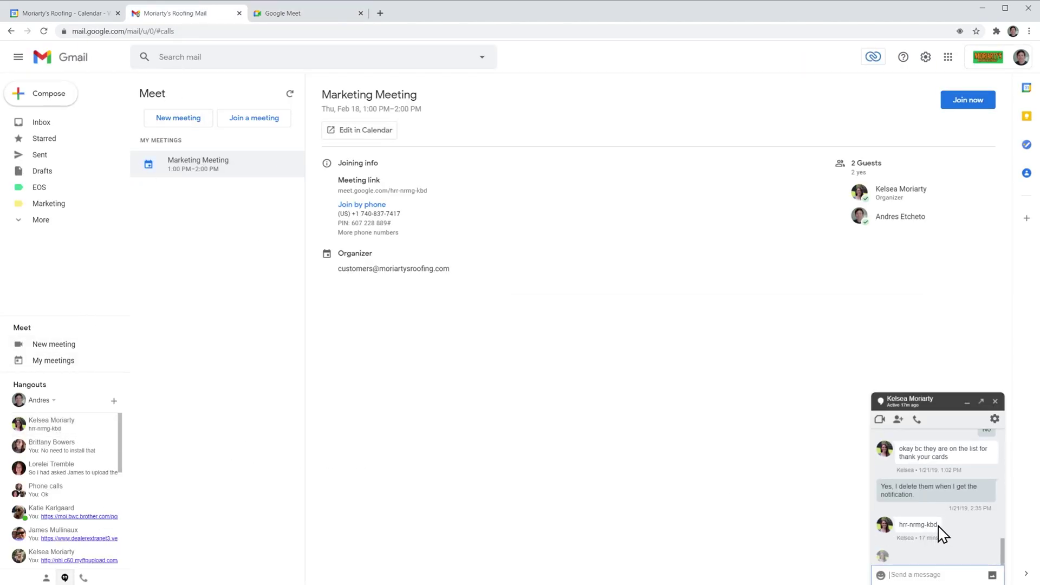
pyautogui.moveTo(939, 525); pyautogui.dragTo(901, 526)
pyautogui.hotkey('ctrl', 'c')
pyautogui.click(322, 13)
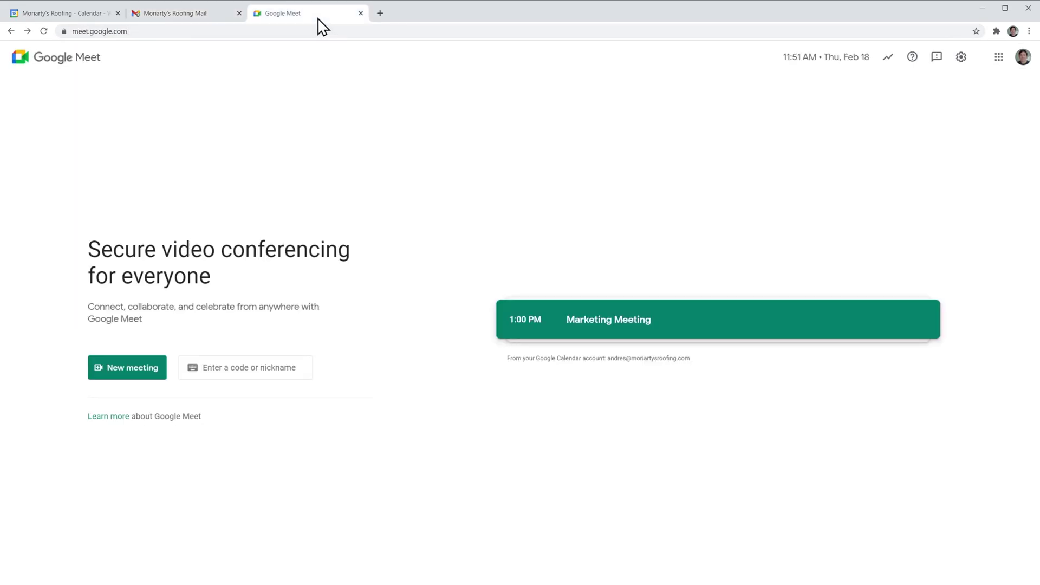
pyautogui.click(272, 367)
pyautogui.hotkey('ctrl', 'v')
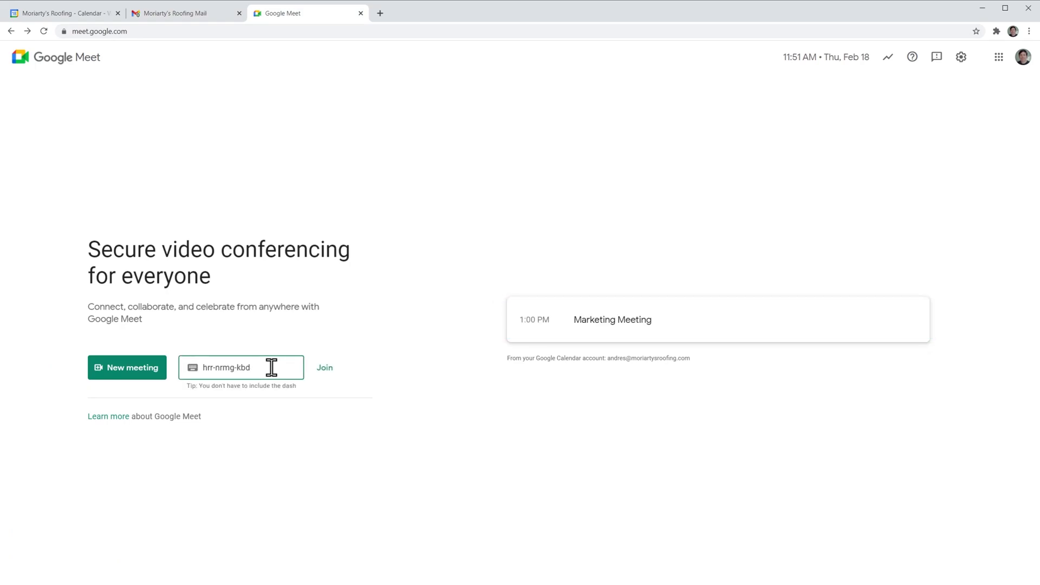
pyautogui.click(325, 368)
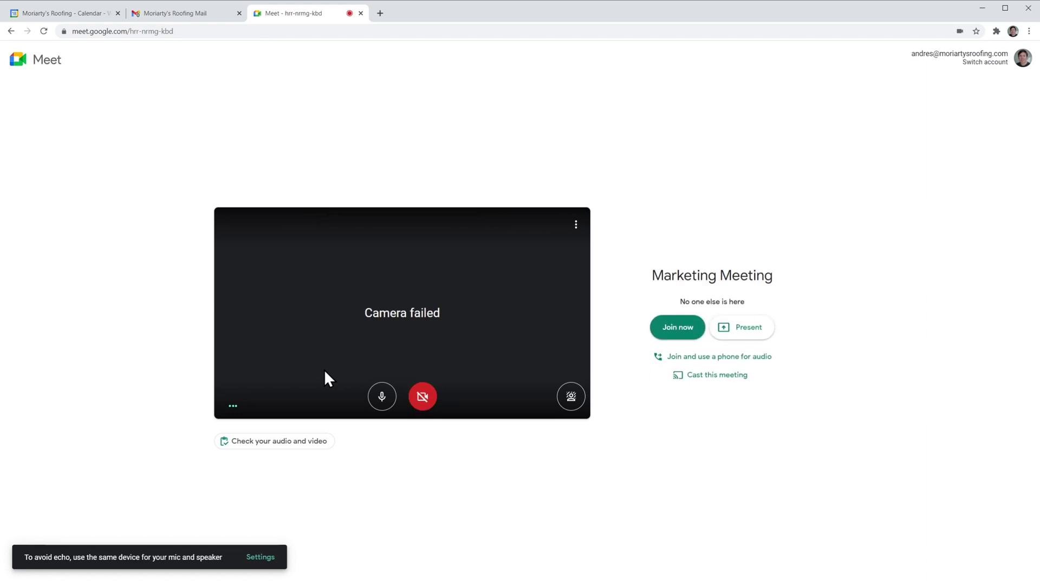
# Choose Join now on the Marketing Meeting pre-join screen
pyautogui.click(662, 336)
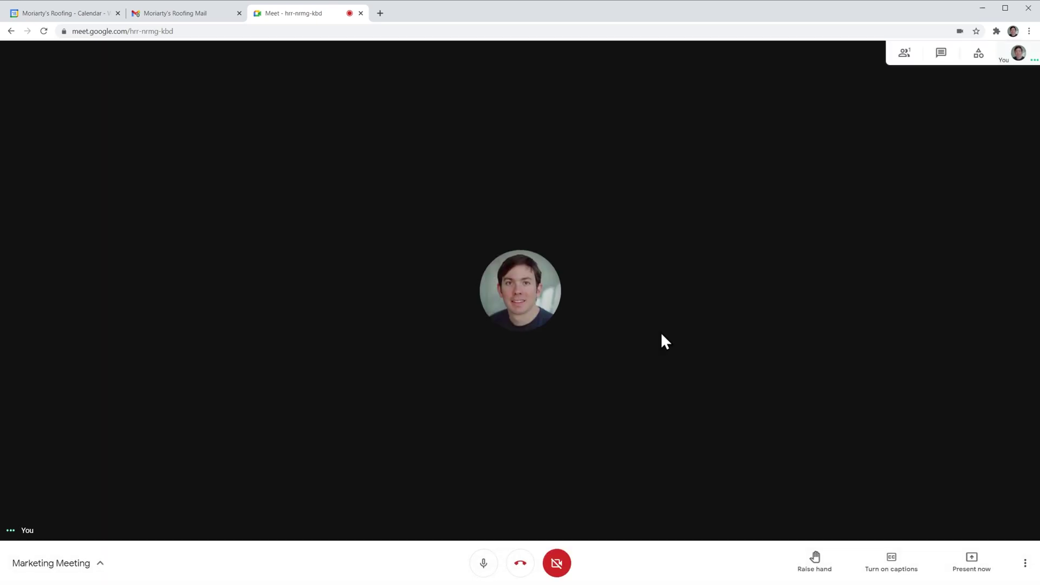